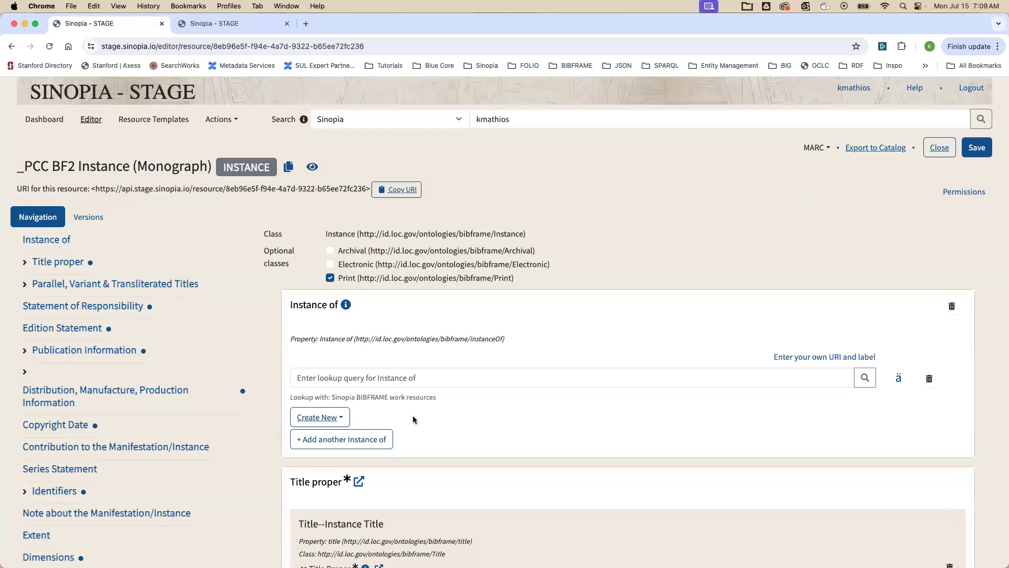
# - Create a new work for the Instance of property using the _PCC BF2 Work (Monograph) (pcc:bf2:Monograph:Work) template
pyautogui.scroll(-3, 413, 419)
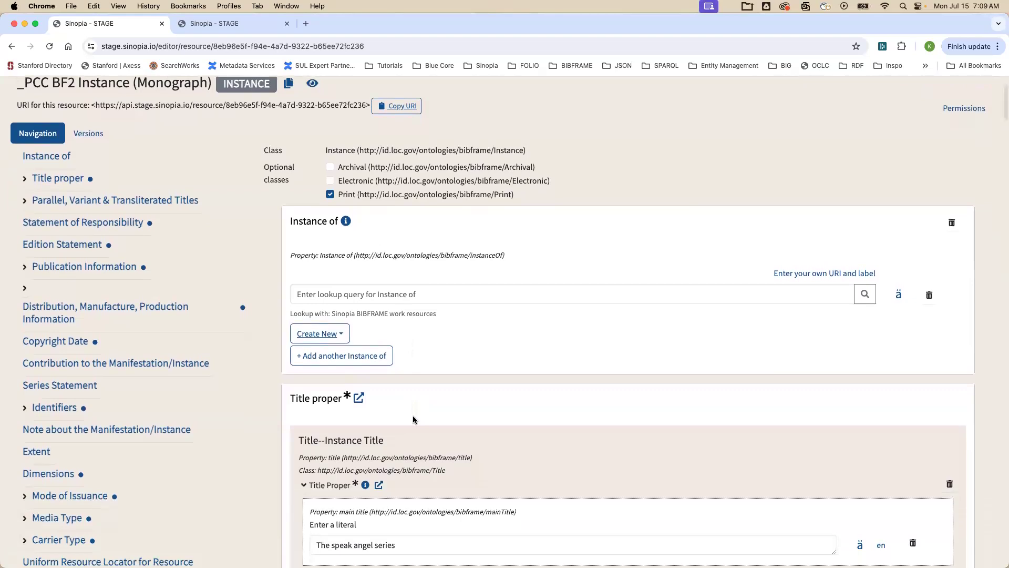
pyautogui.click(340, 337)
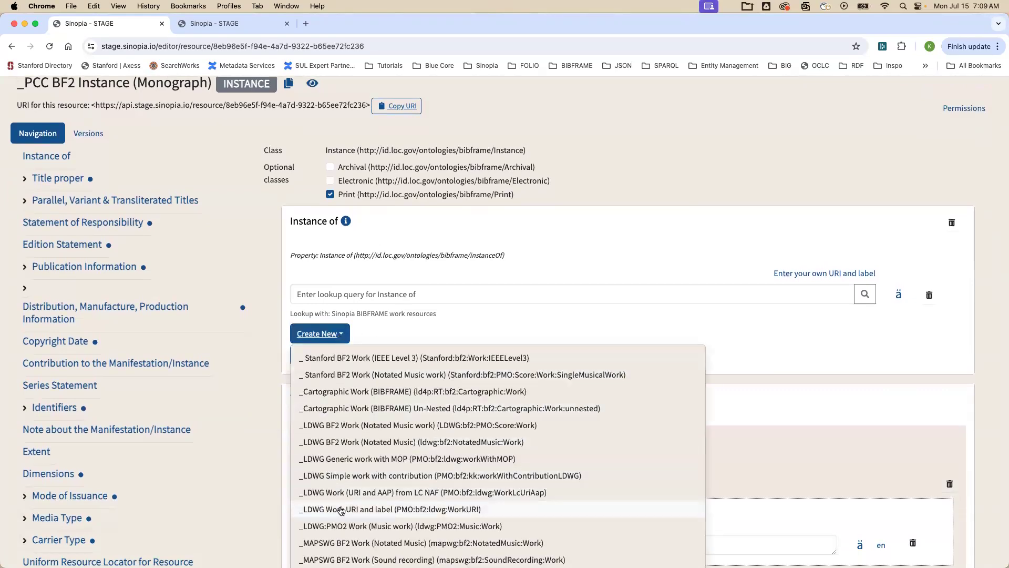
pyautogui.scroll(-2, 340, 509)
pyautogui.scroll(-8, 341, 510)
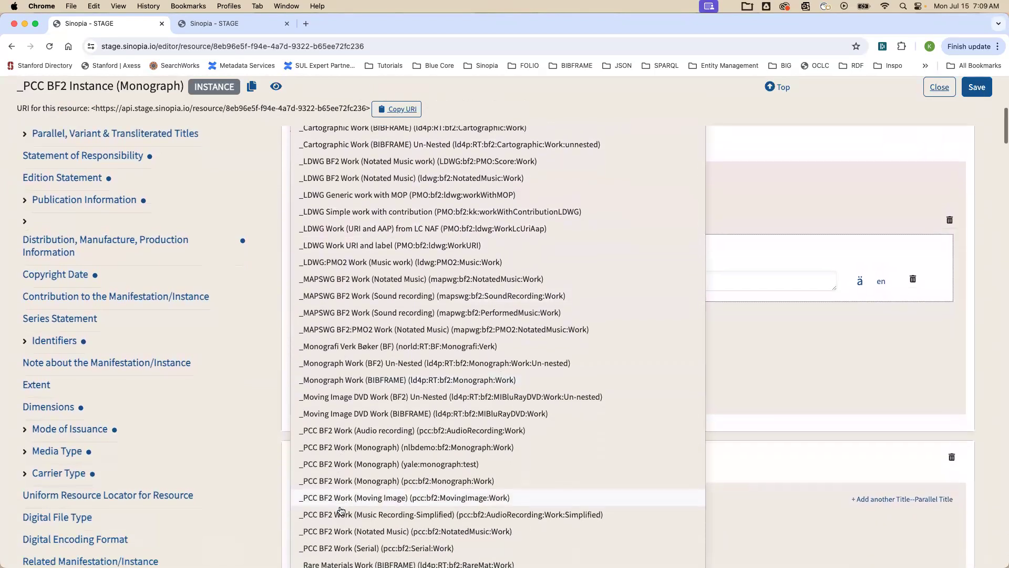
pyautogui.scroll(-1, 341, 513)
pyautogui.click(394, 469)
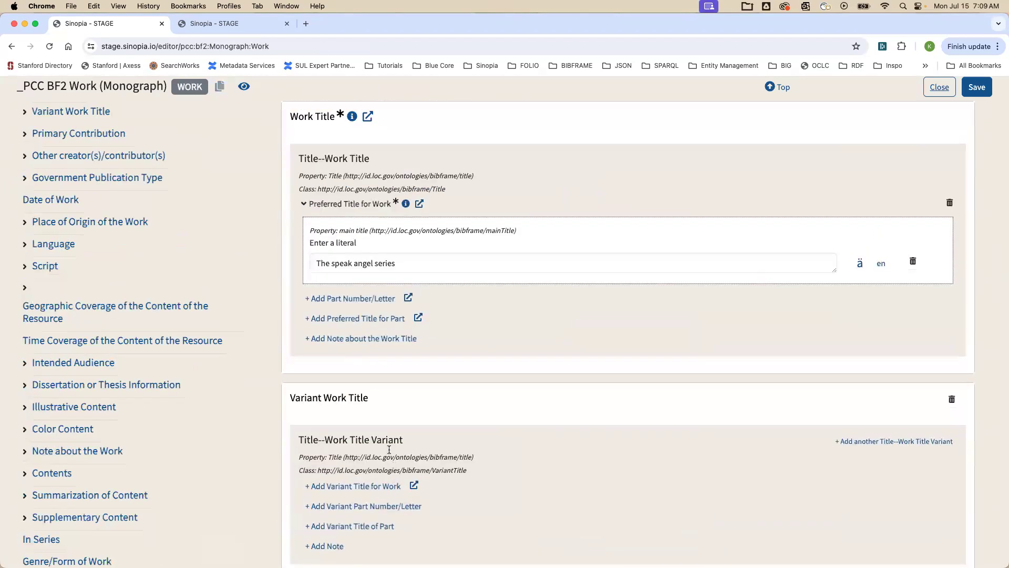
pyautogui.scroll(3, 387, 413)
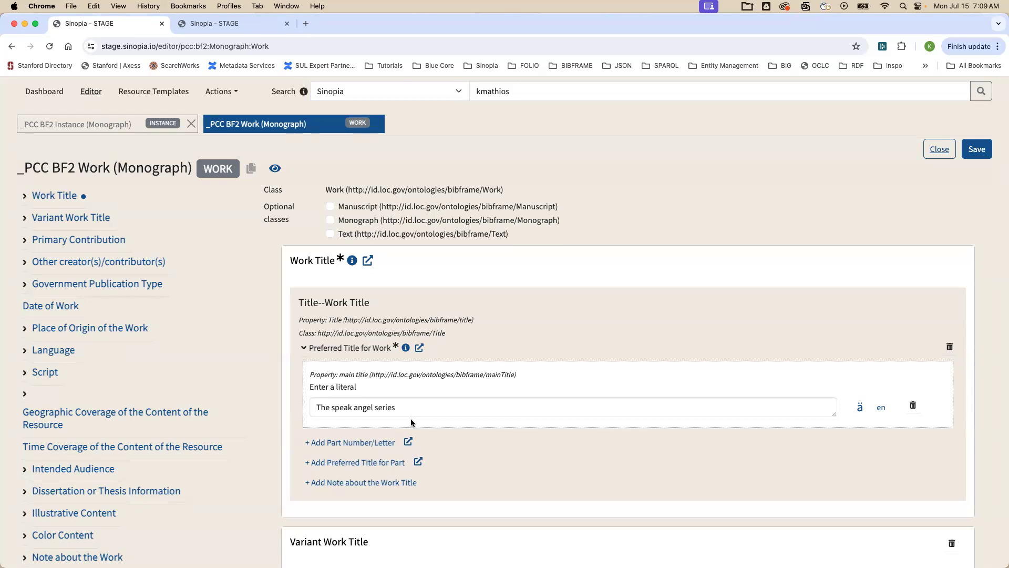
# - Return to the monograph instance and add an additional contributor of class Person, with an agent entry, under Contribution to the Manifestation/Instance
pyautogui.click(107, 131)
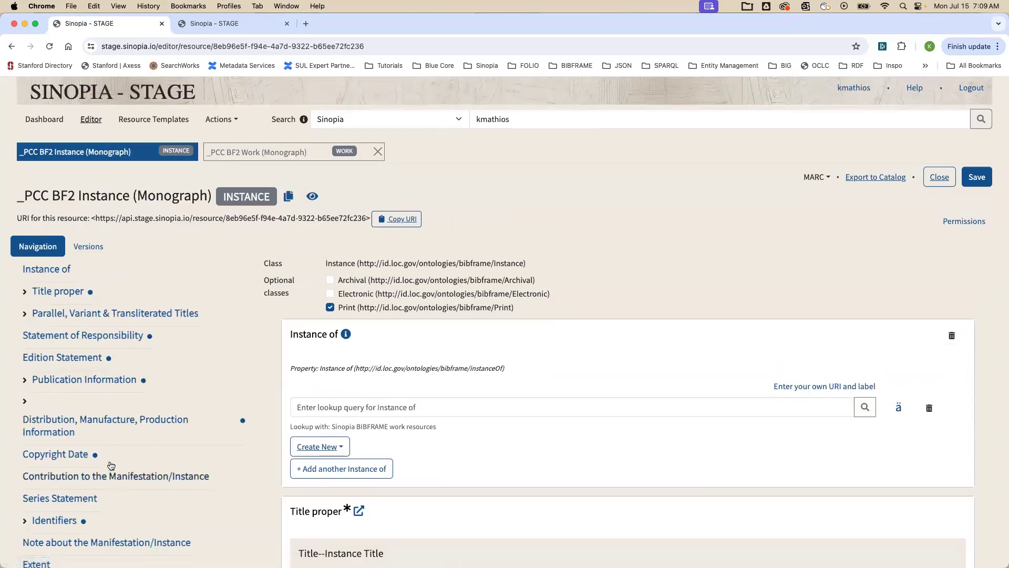
pyautogui.scroll(-1, 109, 467)
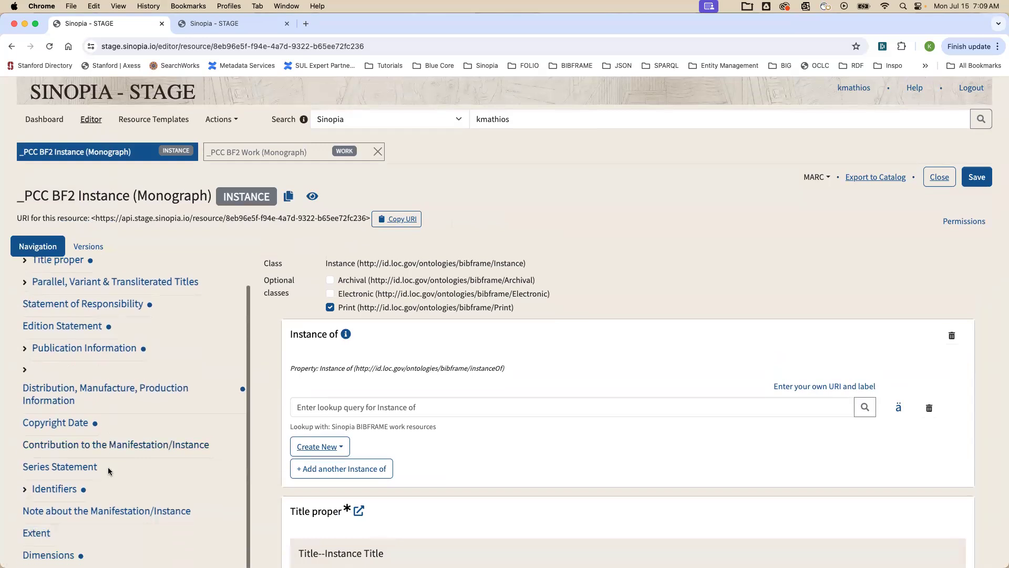
pyautogui.click(123, 445)
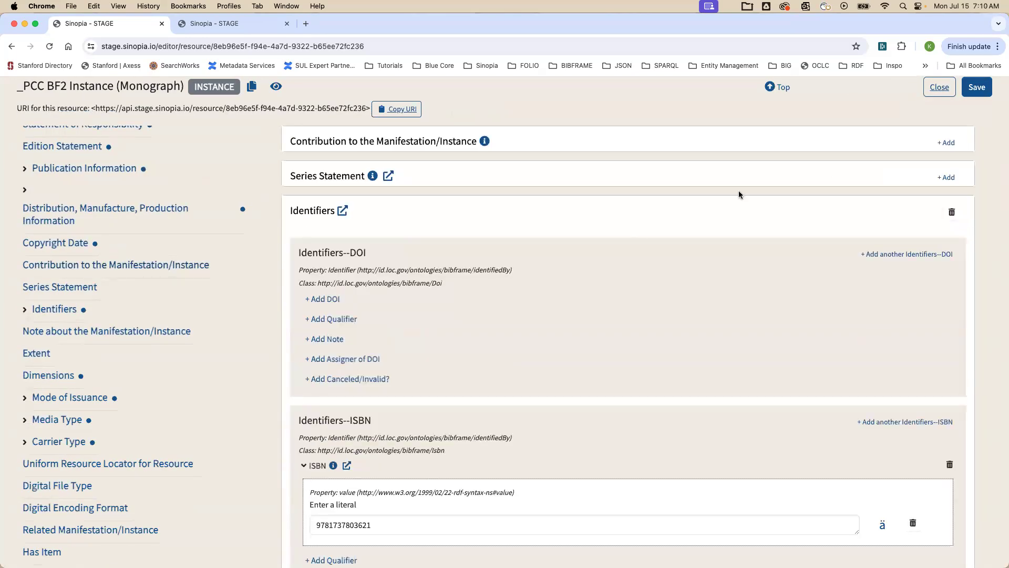
pyautogui.click(950, 147)
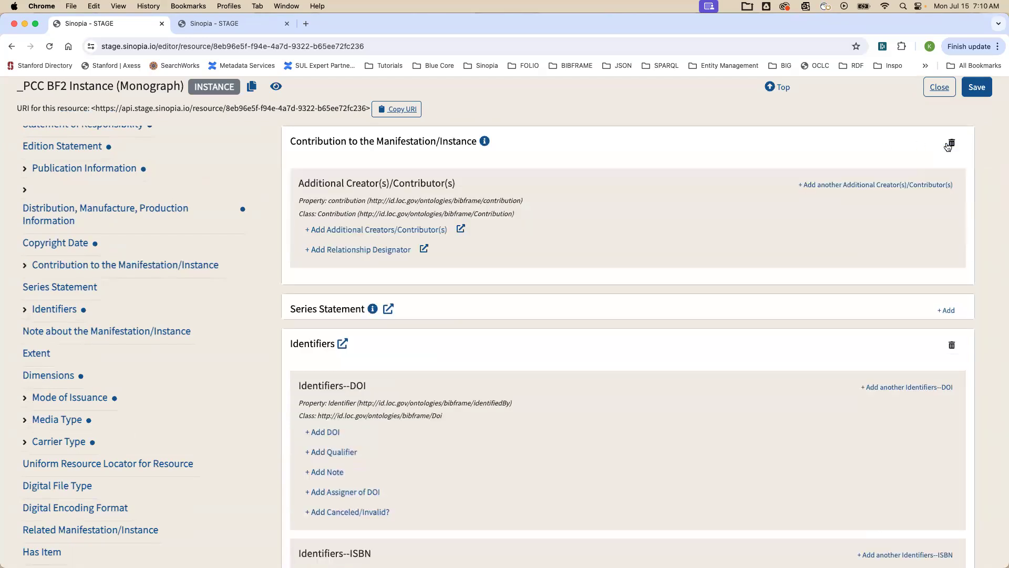
pyautogui.click(397, 231)
pyautogui.click(374, 364)
pyautogui.click(346, 386)
pyautogui.scroll(-3, 358, 389)
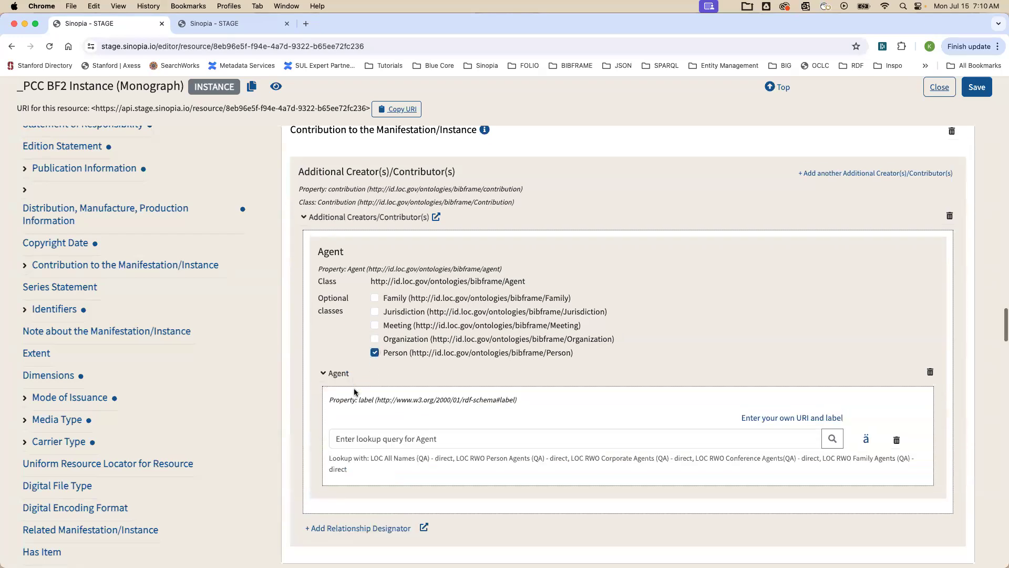
# - Look up "Alan Furst" as the contributor's agent and choose the LOC All Names authority "Furst, Alan"
pyautogui.click(382, 361)
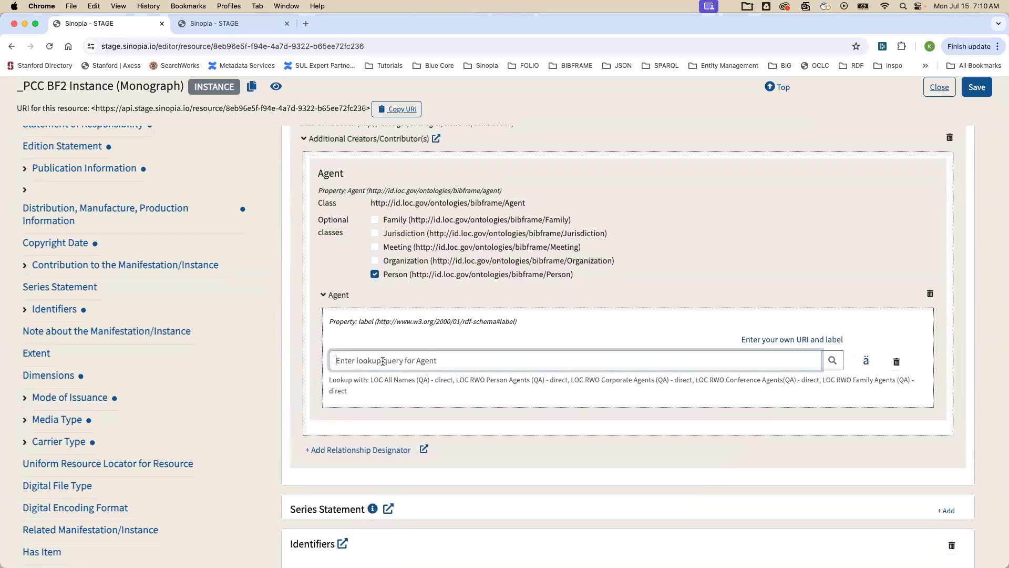
pyautogui.write('Alan Furst')
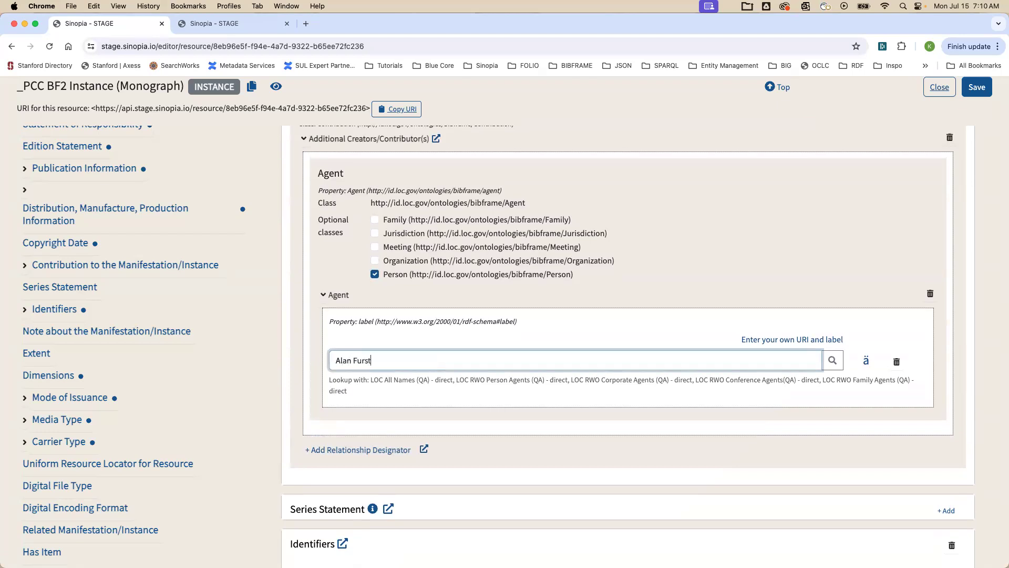
pyautogui.scroll(-2, 370, 415)
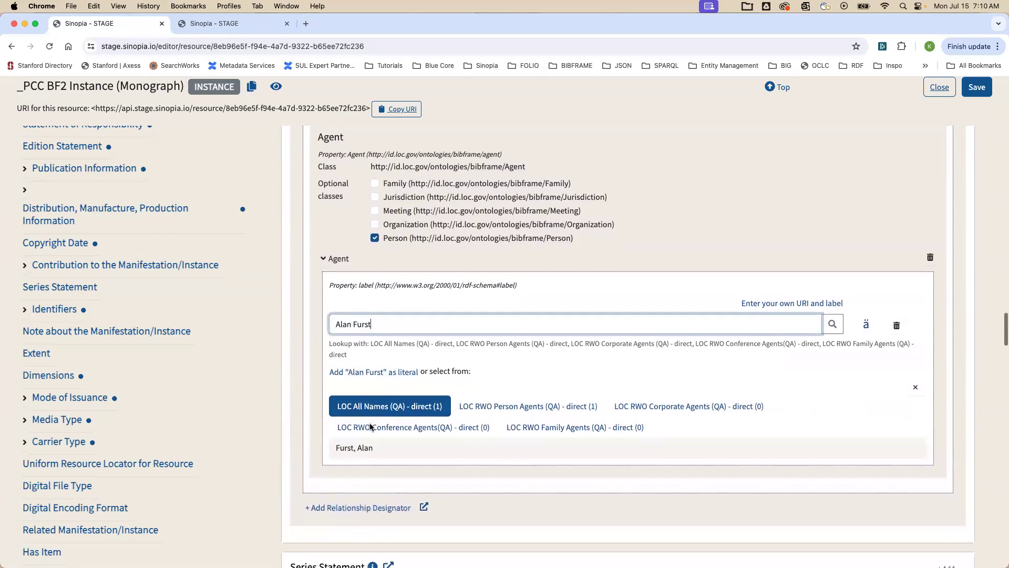
pyautogui.scroll(-1, 371, 427)
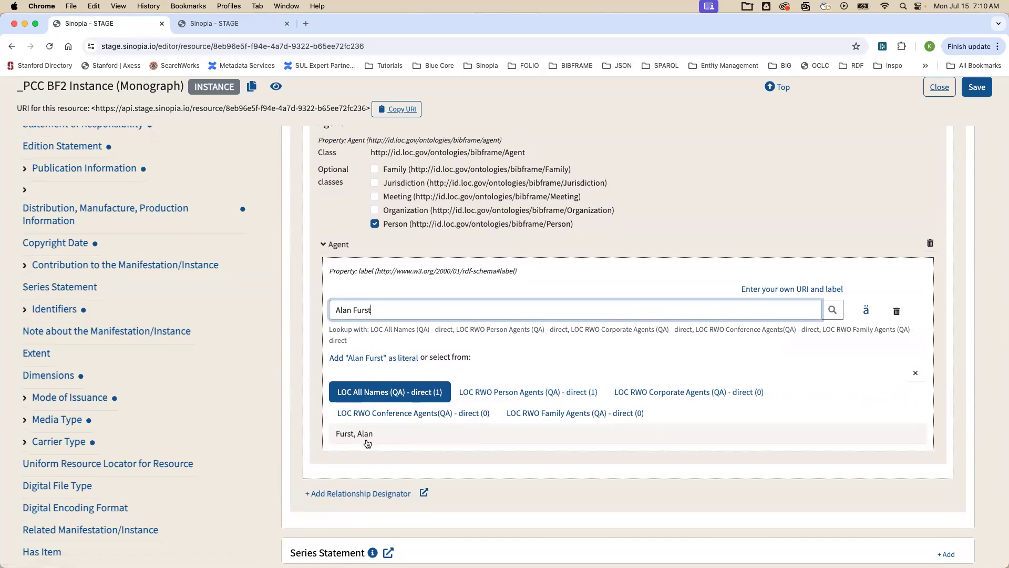
pyautogui.click(400, 439)
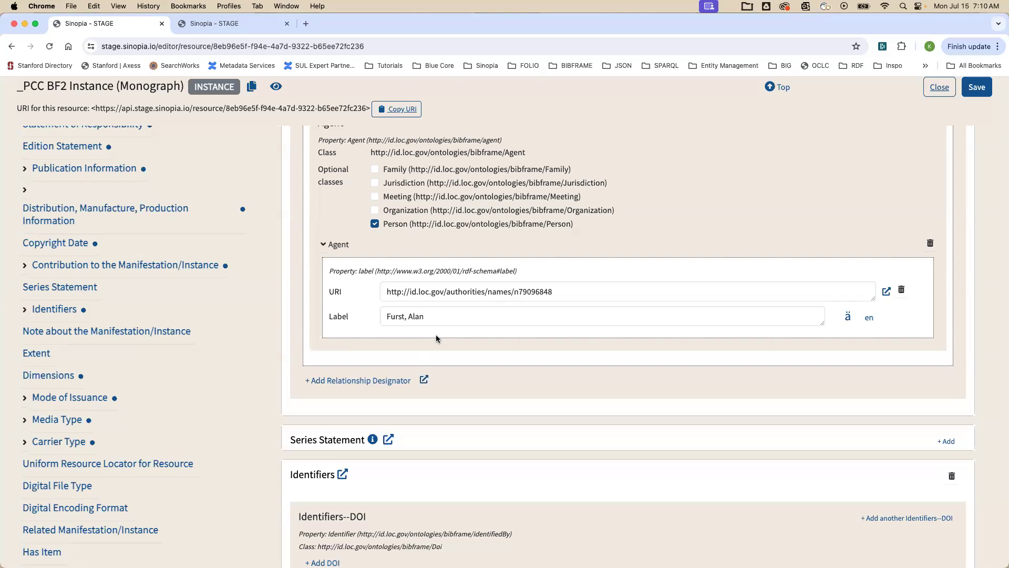
# - Add a related manifestation, look up "the speak angel series" and choose the matching Sinopia BIBFRAME instance resource
pyautogui.scroll(-1, 126, 516)
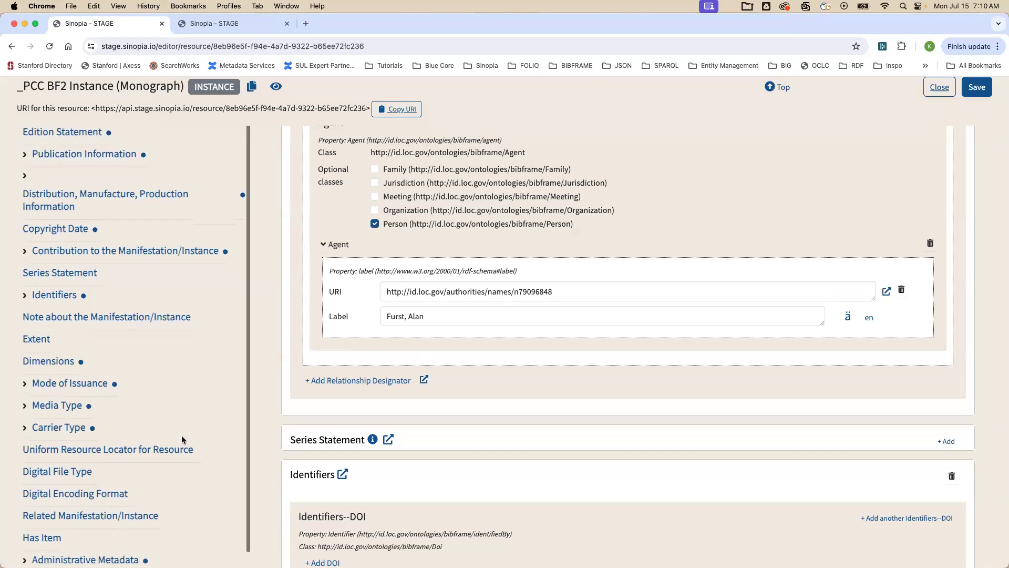
pyautogui.click(126, 516)
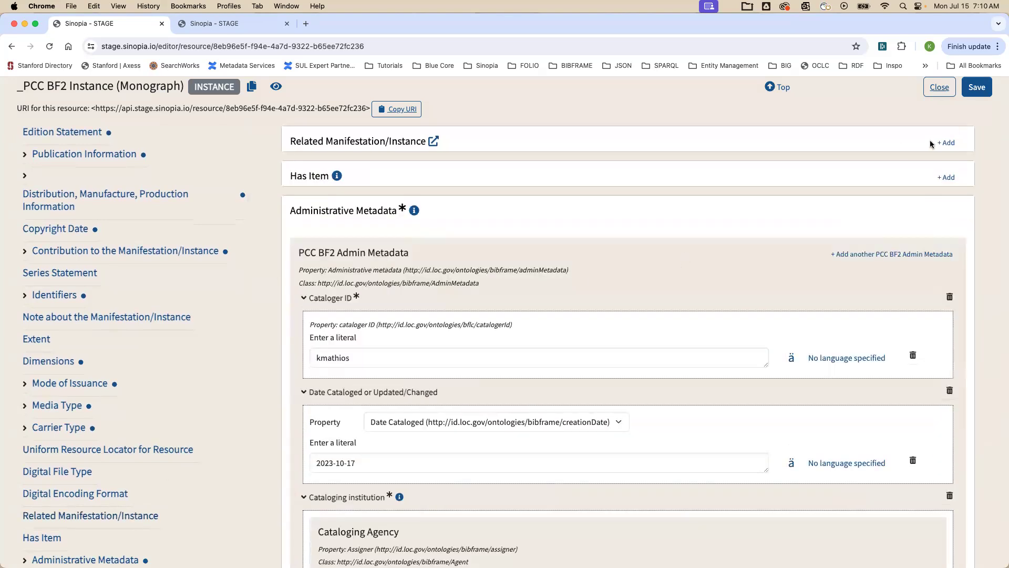
pyautogui.click(946, 143)
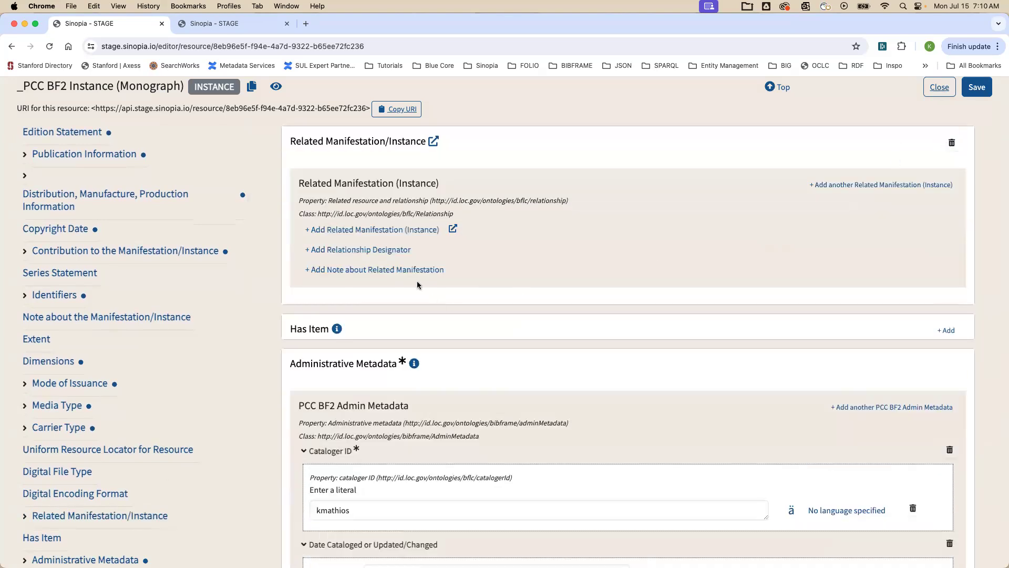
pyautogui.click(391, 231)
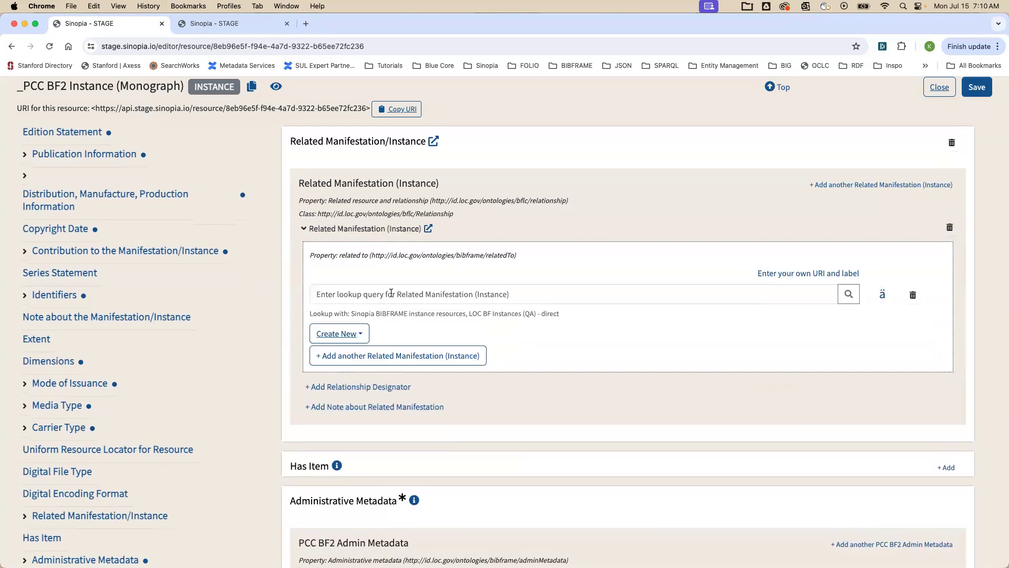
pyautogui.write('the s')
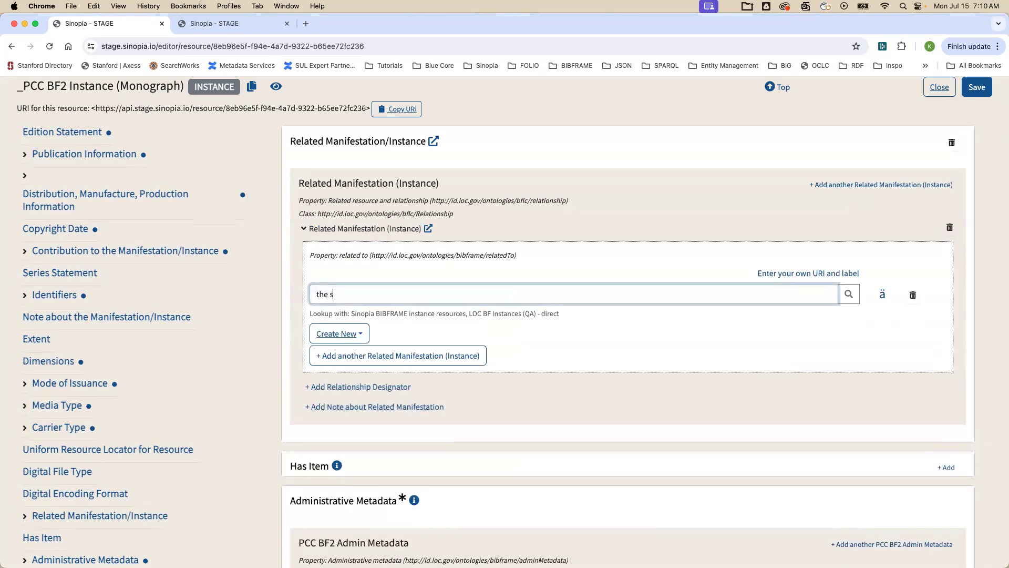
pyautogui.write('peak angel series')
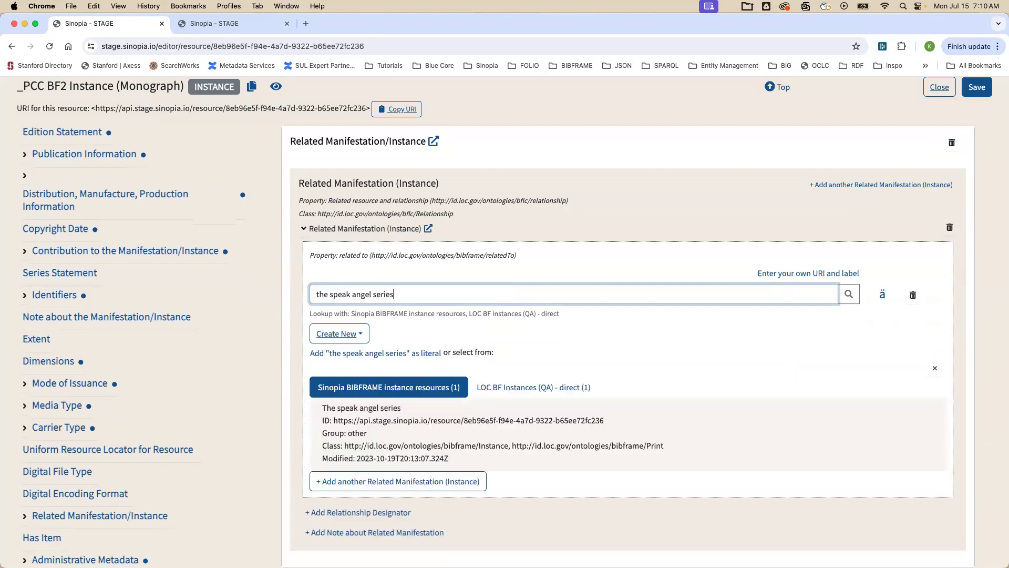
pyautogui.click(398, 428)
# - Add a relationship designator to the related manifestation and set its relationship to "abstracted as"
pyautogui.click(389, 358)
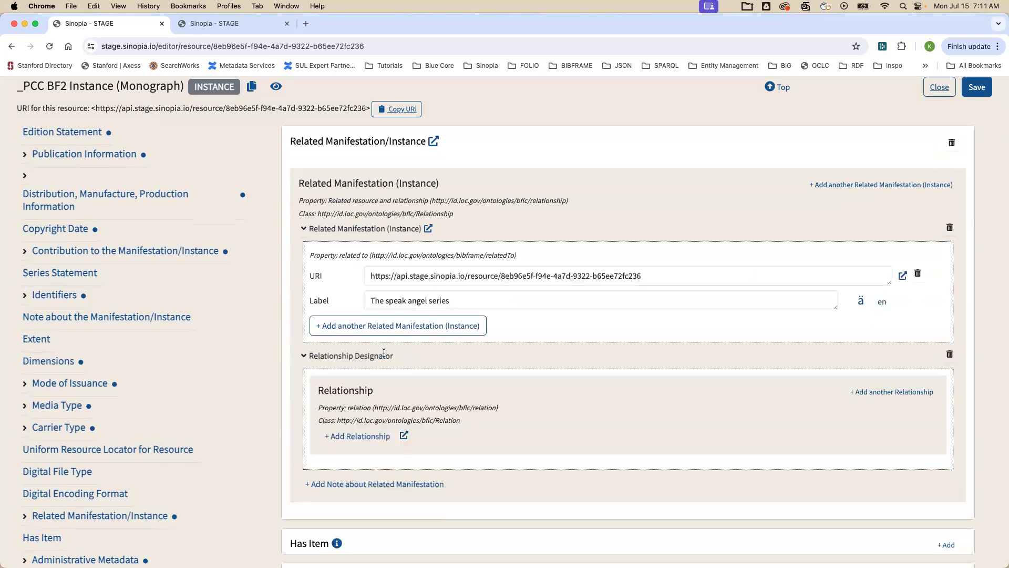
pyautogui.click(373, 436)
pyautogui.scroll(-2, 373, 436)
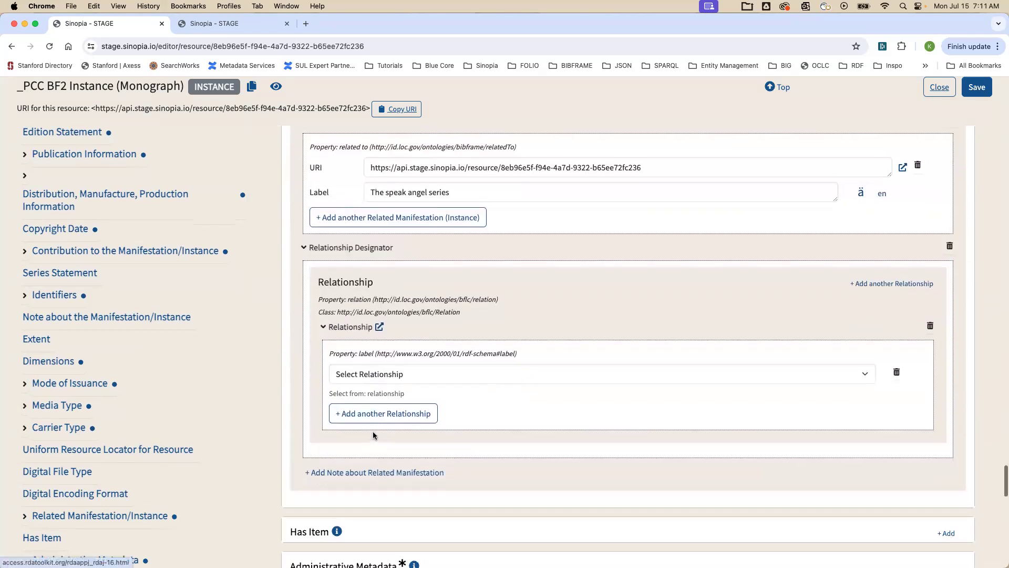
pyautogui.click(423, 380)
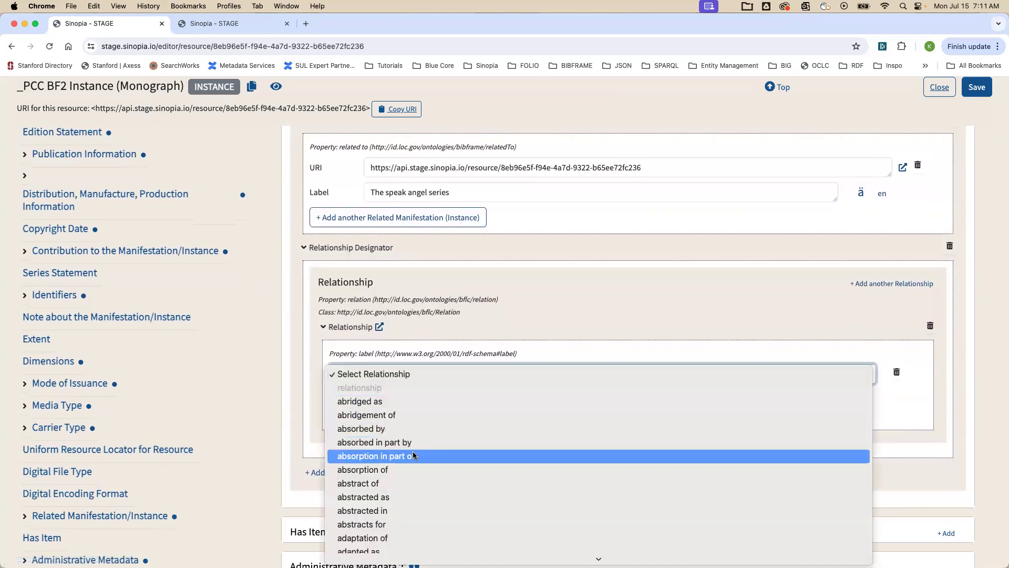
pyautogui.click(409, 496)
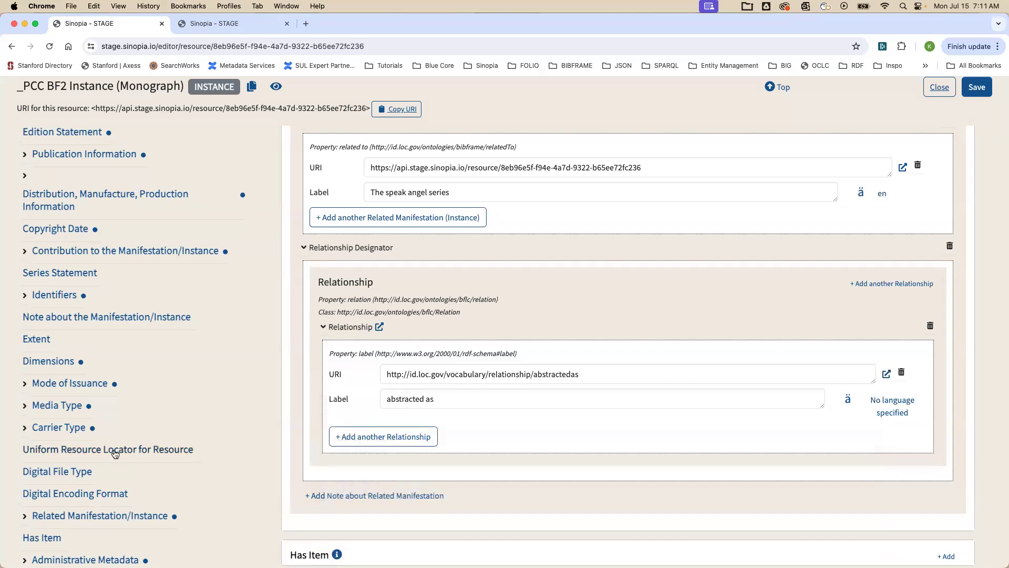
# - Add a note about the manifestation/instance with the text "This is a note."
pyautogui.scroll(-2, 115, 454)
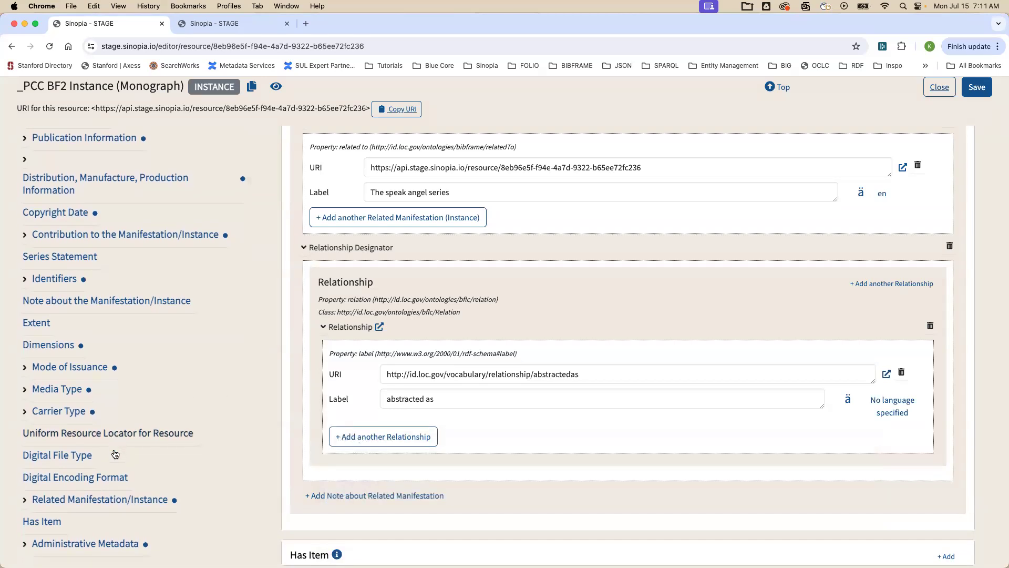
pyautogui.click(135, 300)
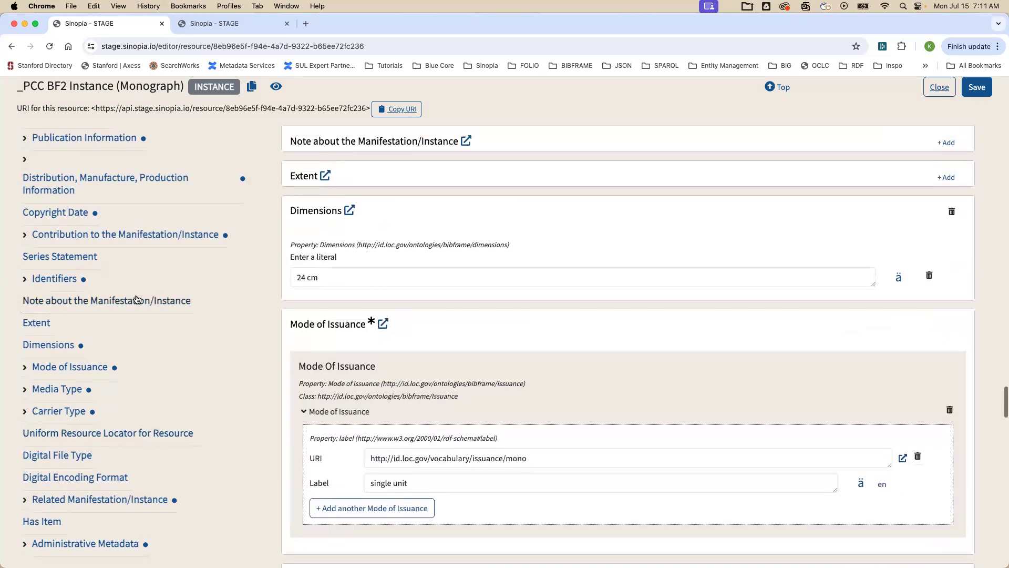
pyautogui.click(943, 145)
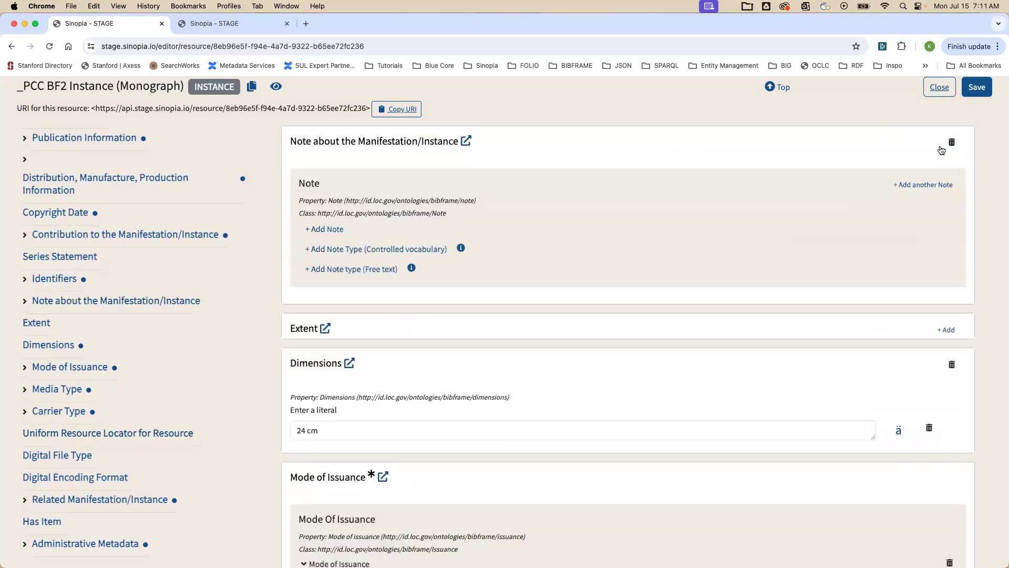
pyautogui.click(315, 232)
pyautogui.click(363, 288)
pyautogui.write('This is a note.')
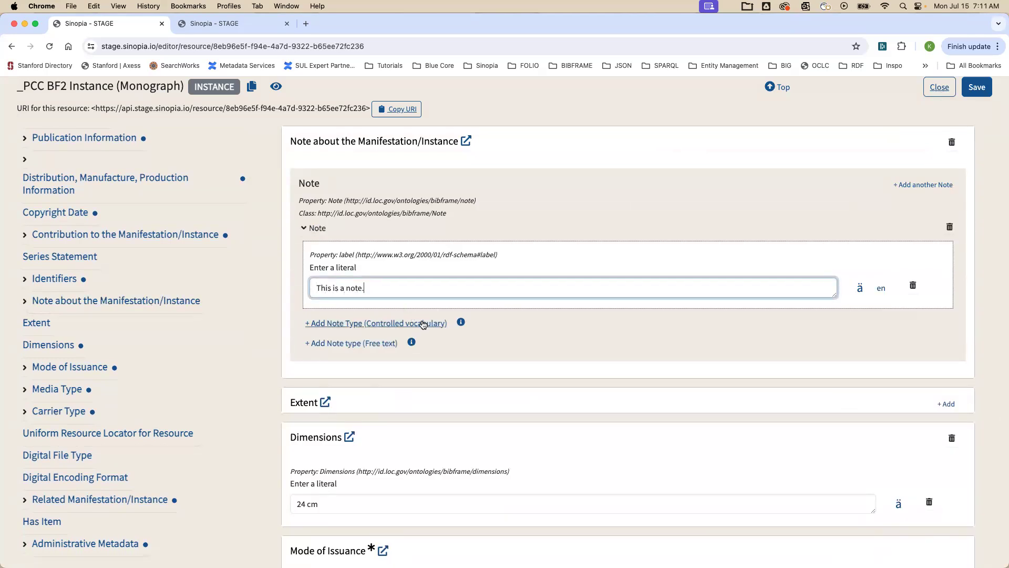
# - Add a controlled-vocabulary note type to the note and set it to "Description source"
pyautogui.click(423, 323)
pyautogui.click(443, 372)
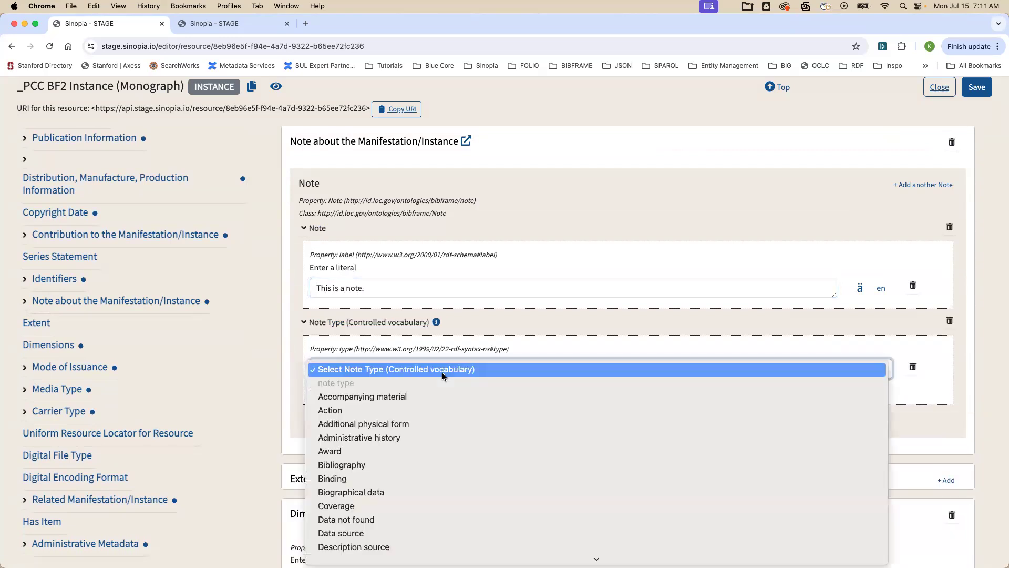
pyautogui.scroll(-2, 421, 460)
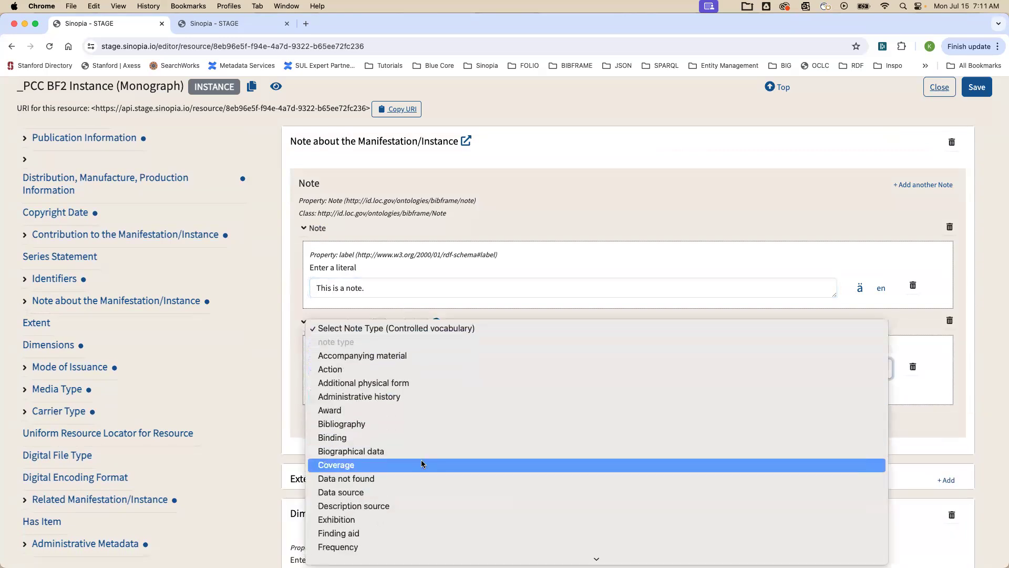
pyautogui.scroll(-2, 421, 459)
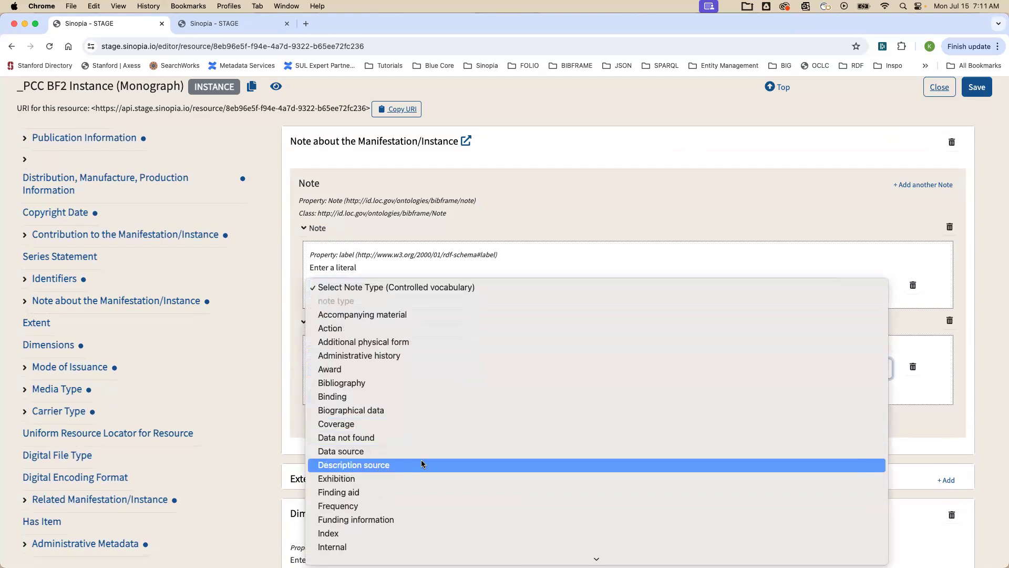
pyautogui.scroll(-1, 421, 459)
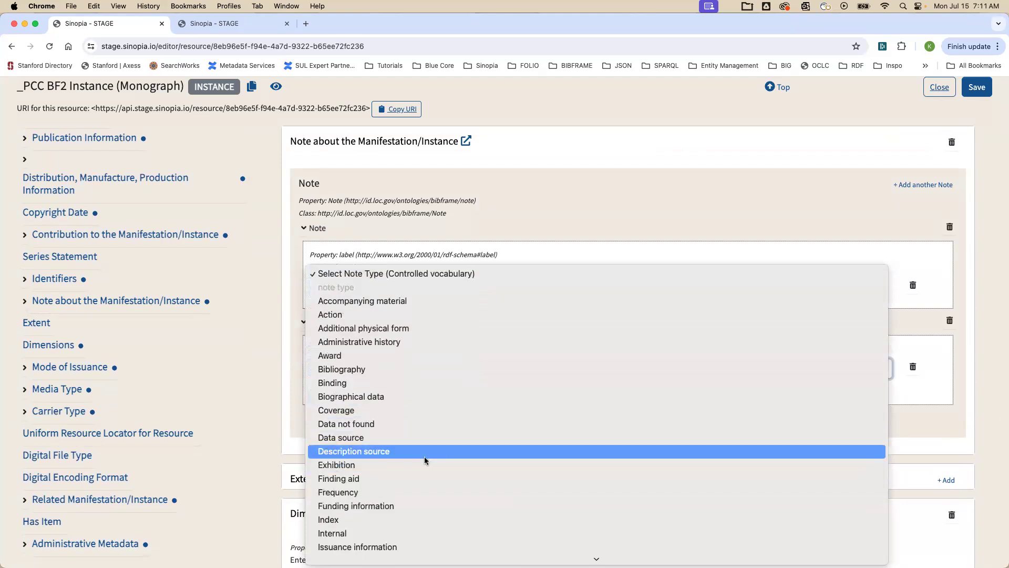
pyautogui.click(424, 452)
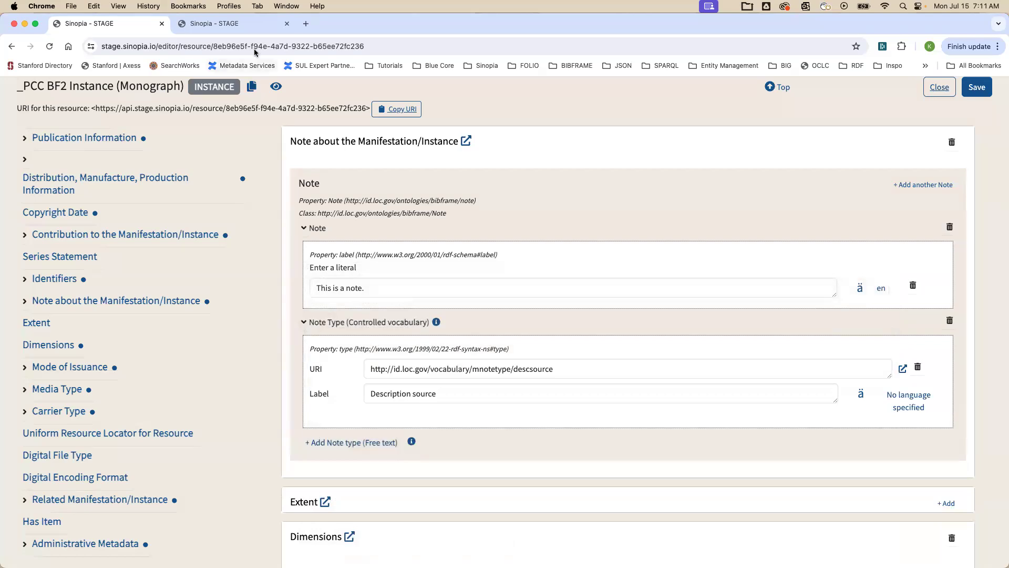
# - Switch to the PCC BF2 Work (Serial) resource, add its serial publication type property, and review the available types without choosing one
pyautogui.click(250, 27)
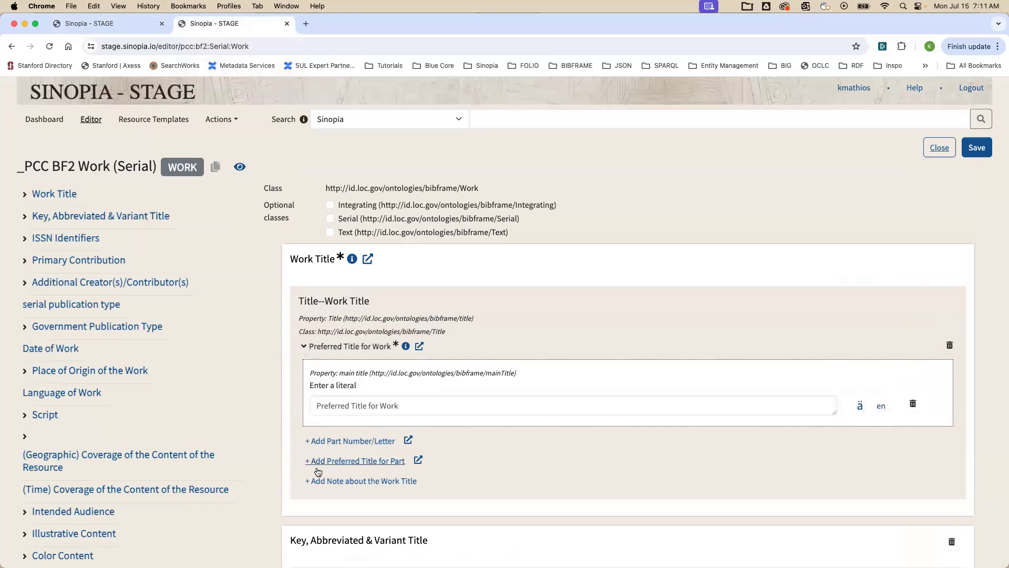
pyautogui.click(99, 306)
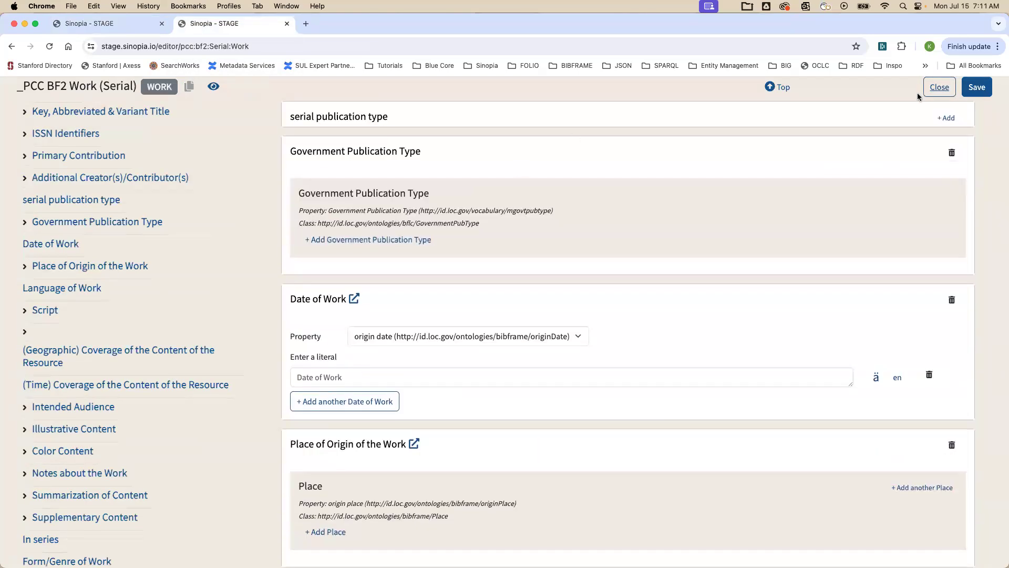
pyautogui.click(948, 118)
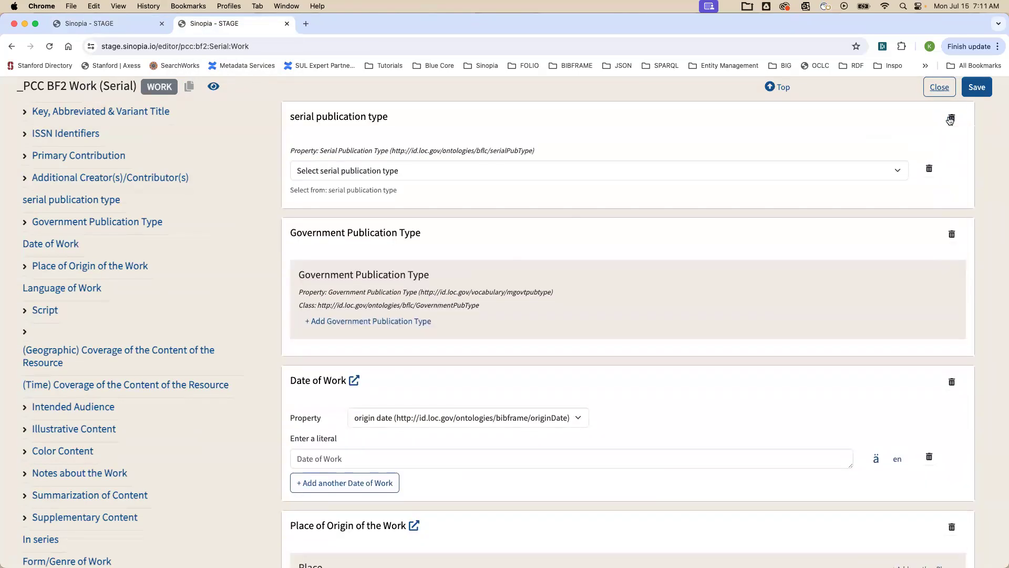
pyautogui.click(610, 169)
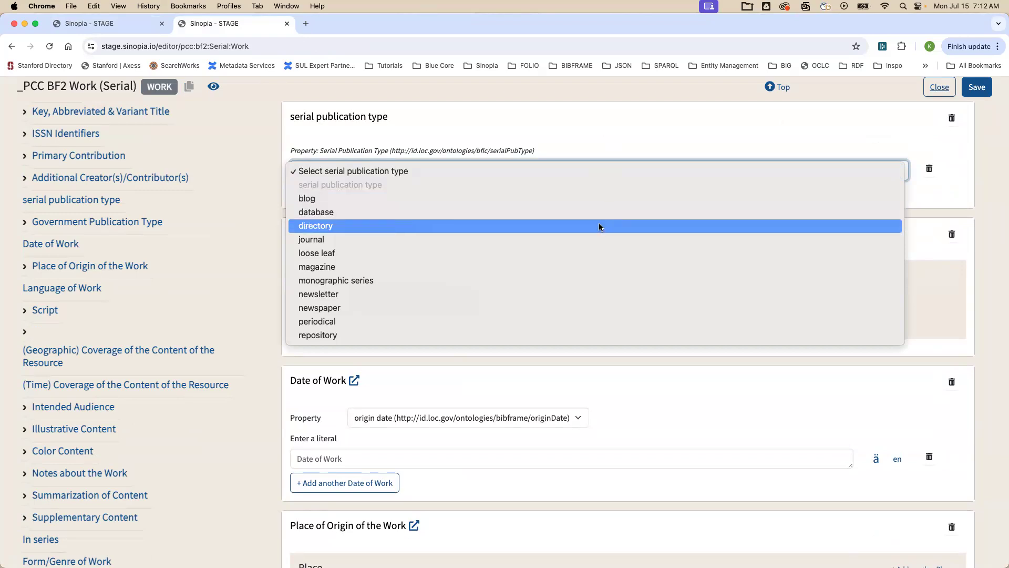
pyautogui.click(994, 198)
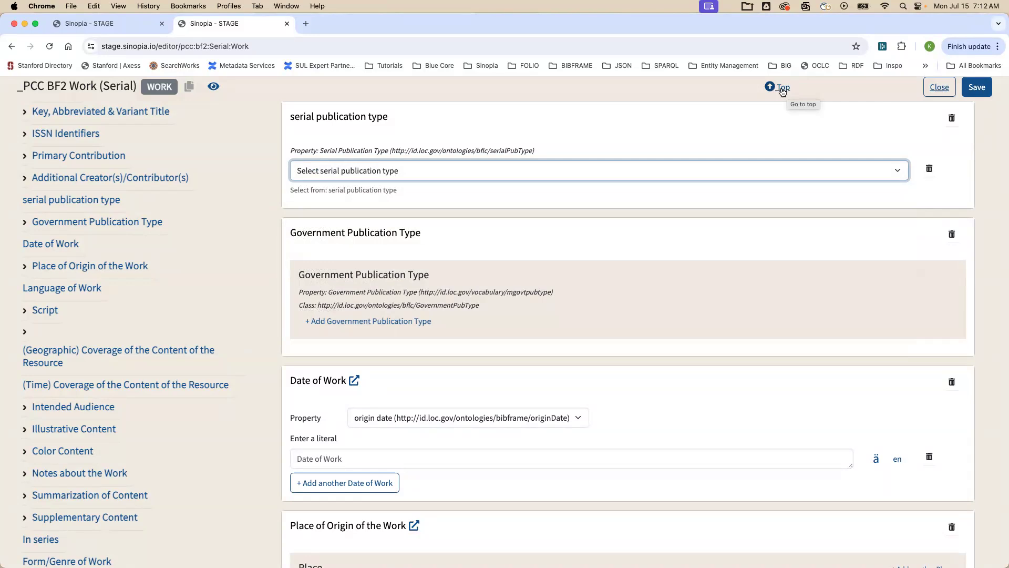
pyautogui.click(783, 89)
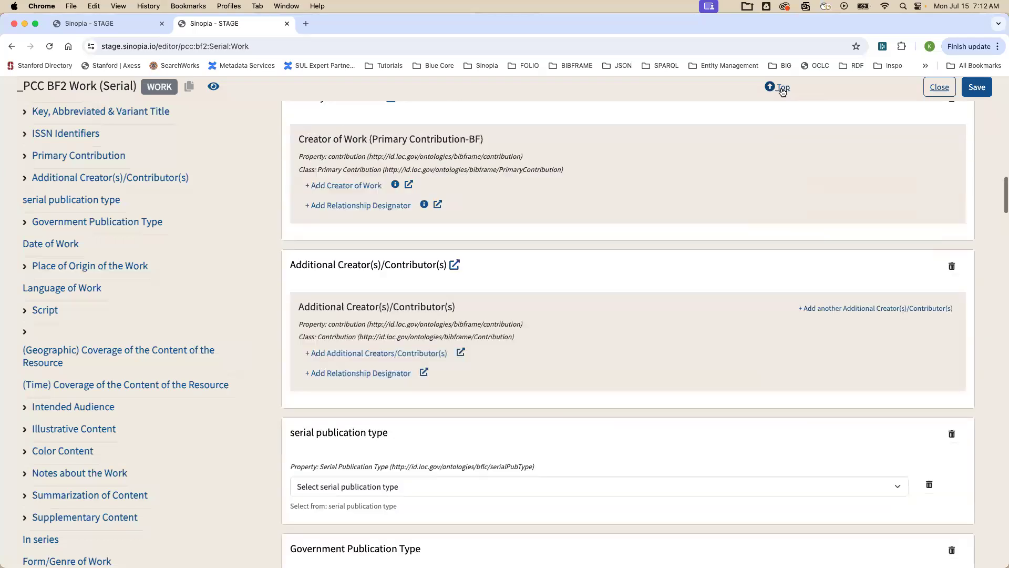